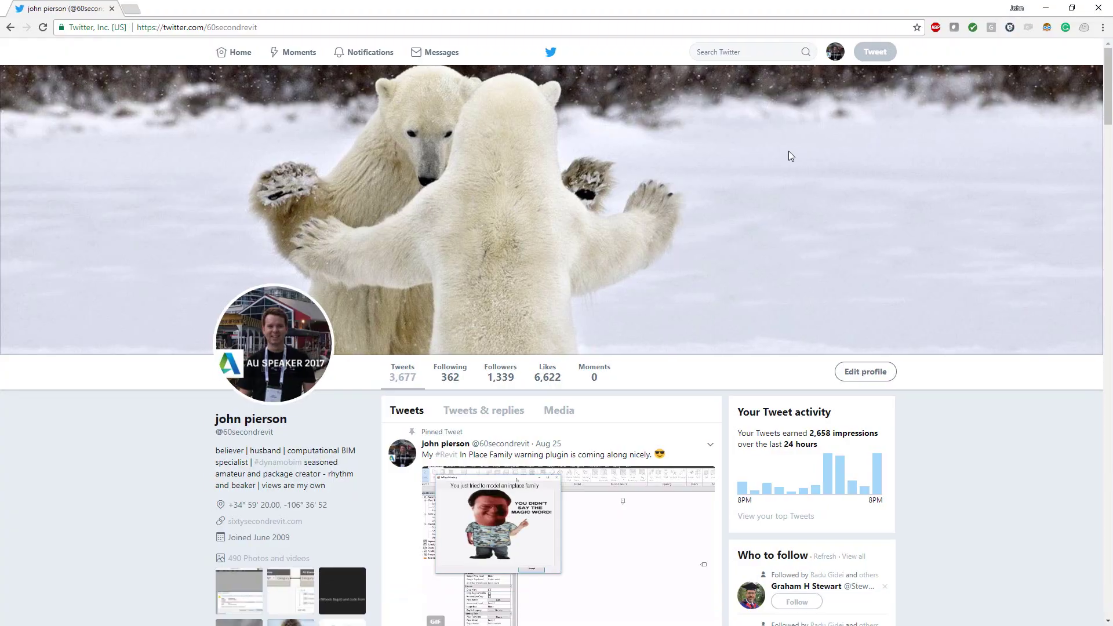
Step: Show the profile's Tweets & replies feed and scroll back to the August Revit screenshot tweets
scroll(587, 347, down, 3)
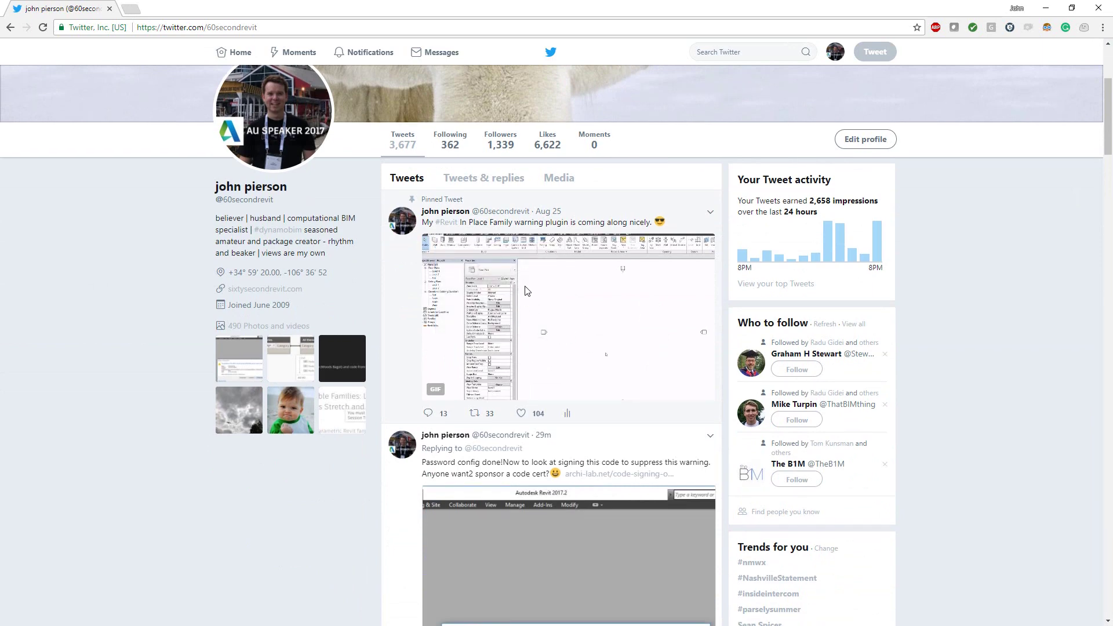
scroll(498, 302, down, 3)
scroll(499, 303, up, 2)
scroll(466, 211, up, 3)
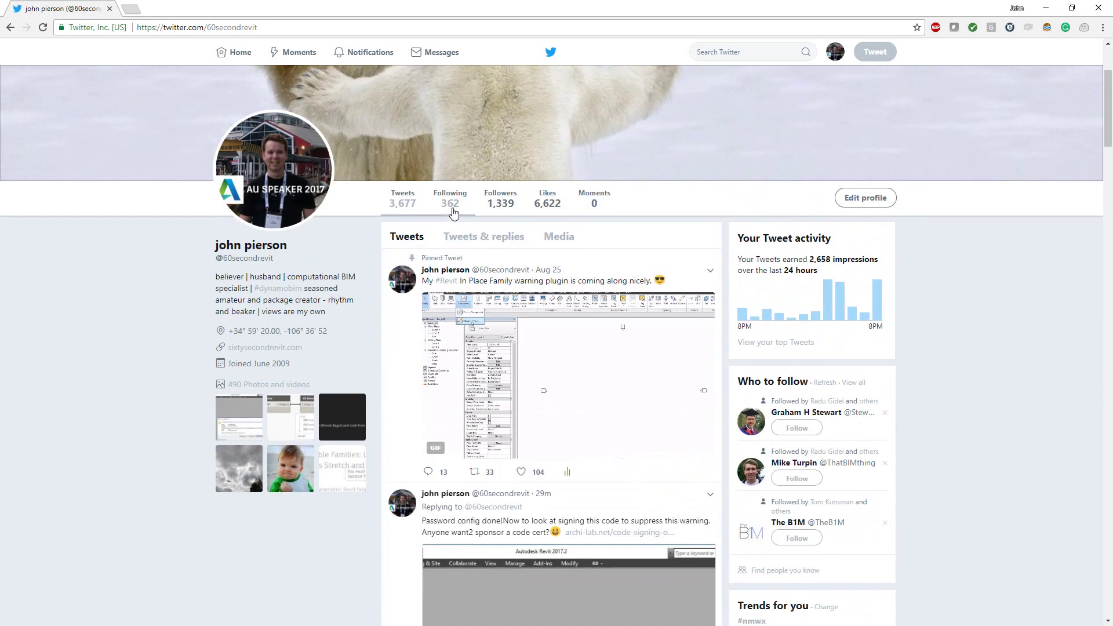
click(460, 238)
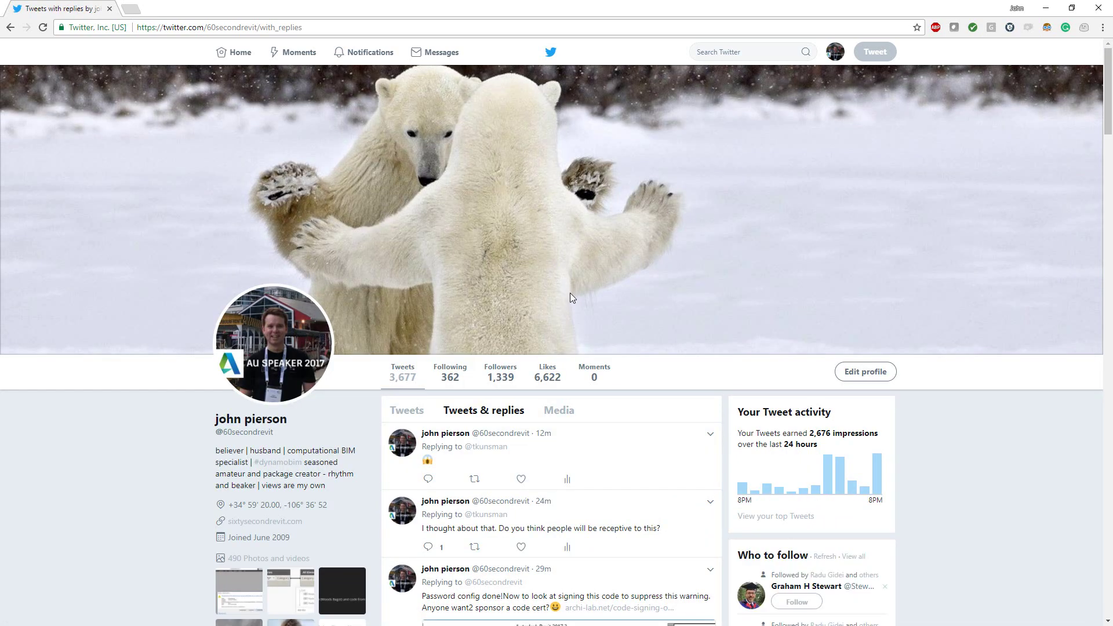
scroll(571, 299, down, 15)
scroll(406, 328, down, 10)
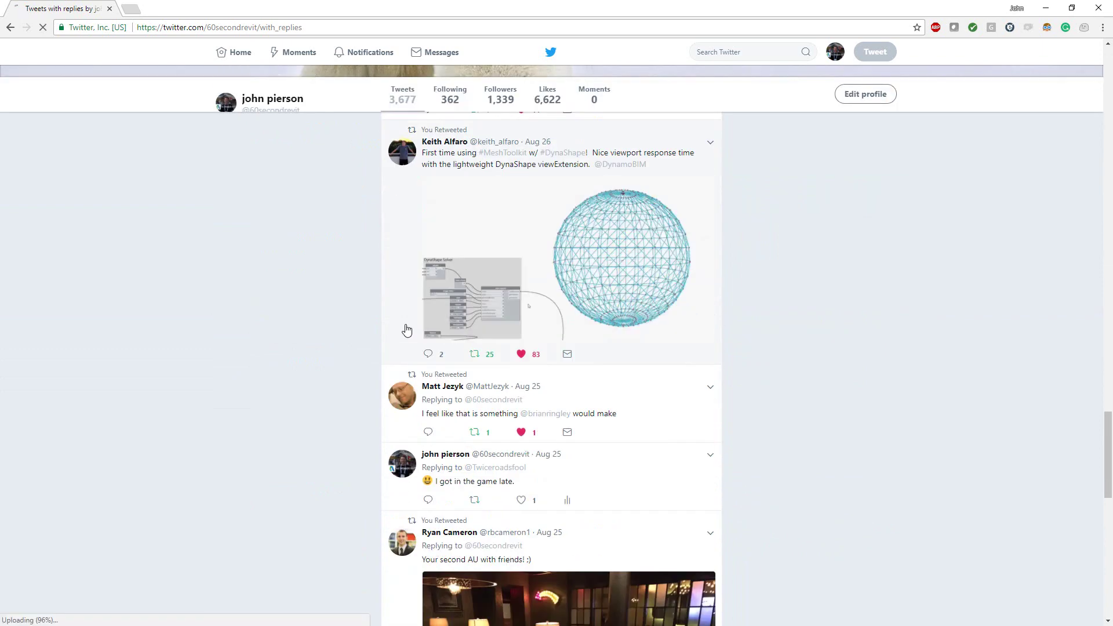
scroll(389, 331, down, 5)
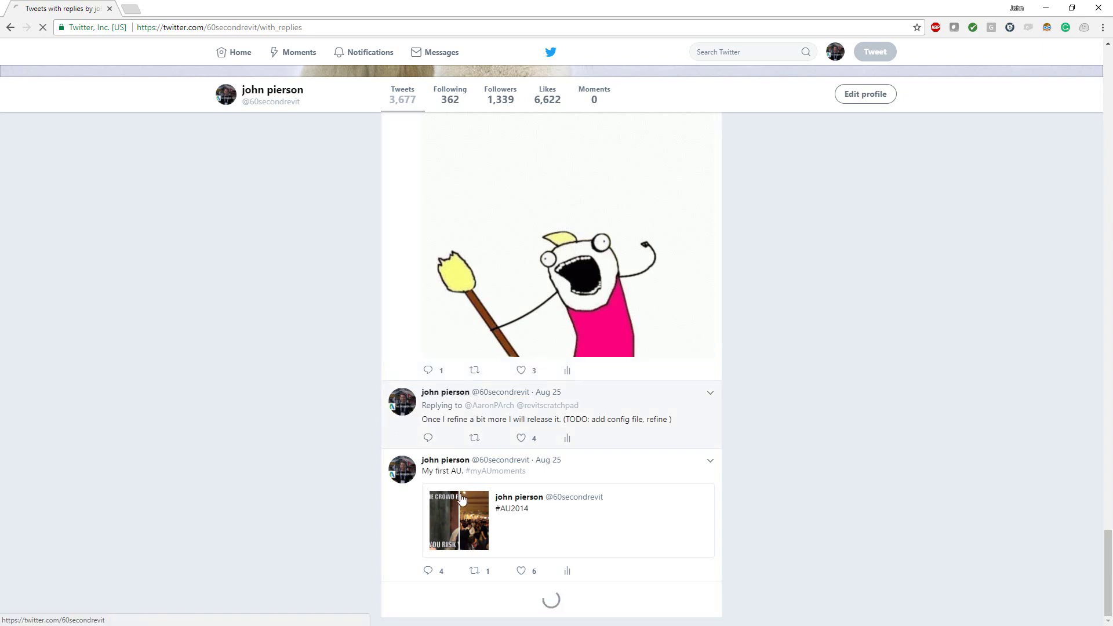
scroll(469, 481, down, 8)
scroll(474, 474, down, 14)
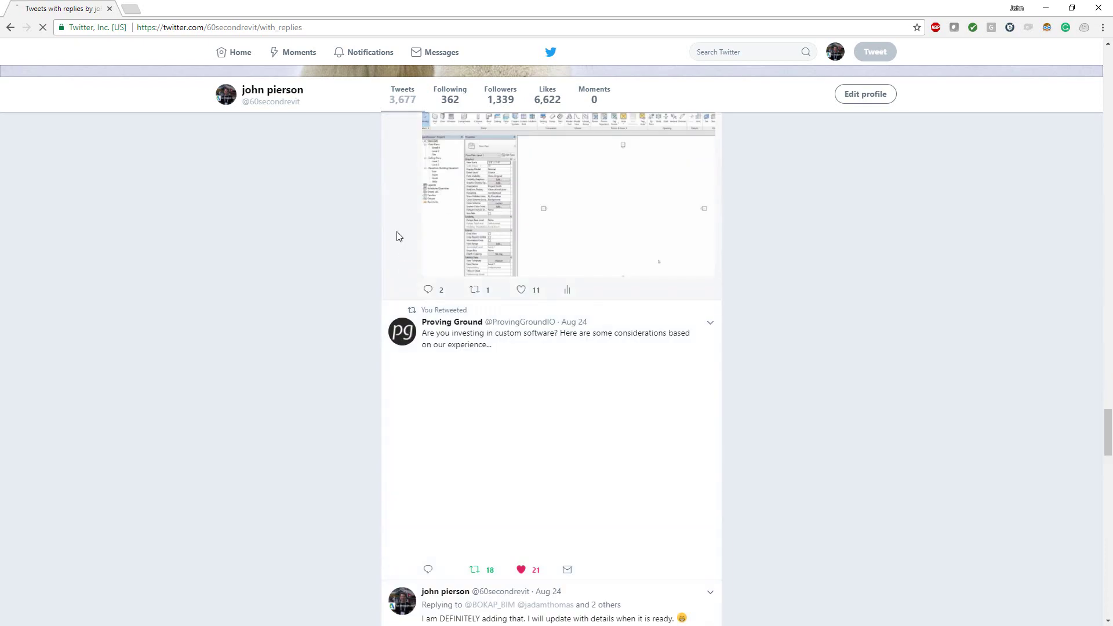
Step: Open the Revit screenshot tweet and read down its replies about the magic-word prompt
click(397, 232)
scroll(423, 274, up, 15)
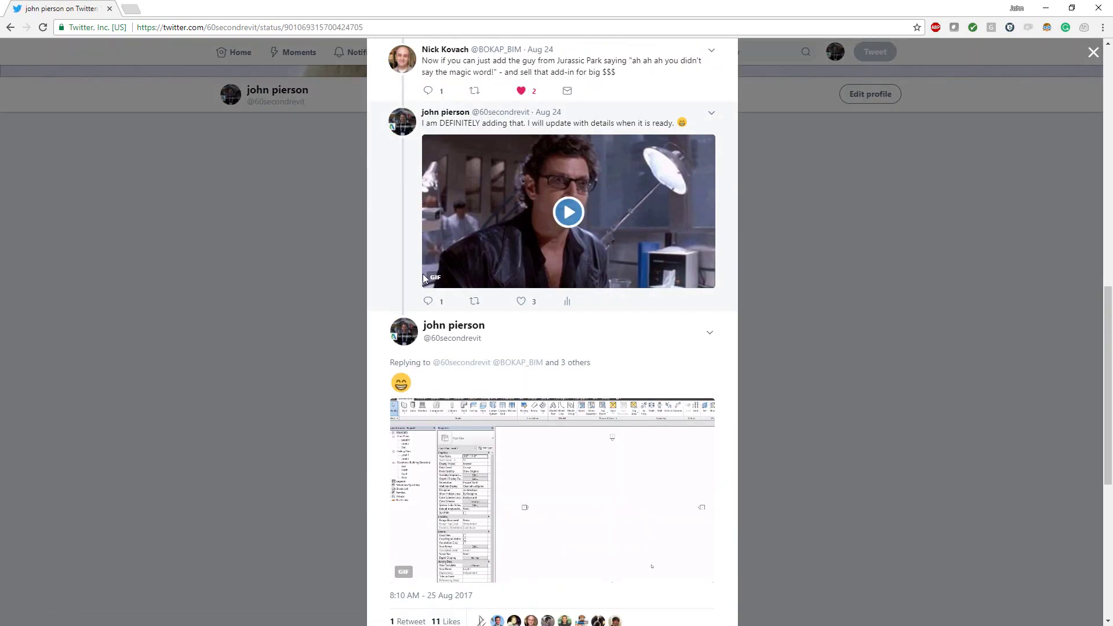
scroll(492, 193, up, 2)
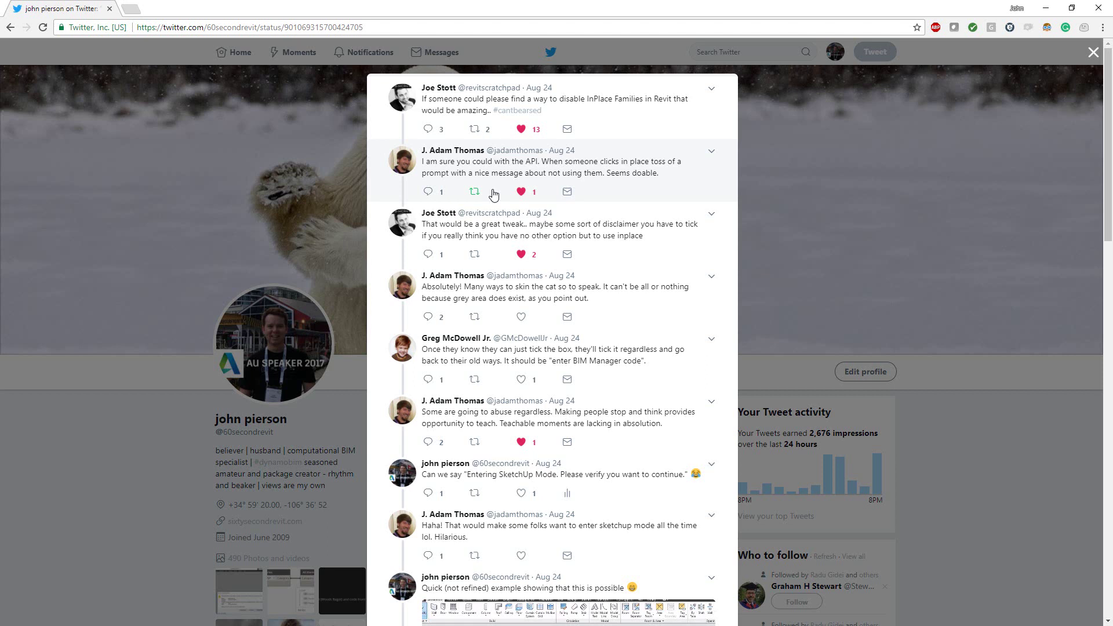
scroll(534, 267, down, 1)
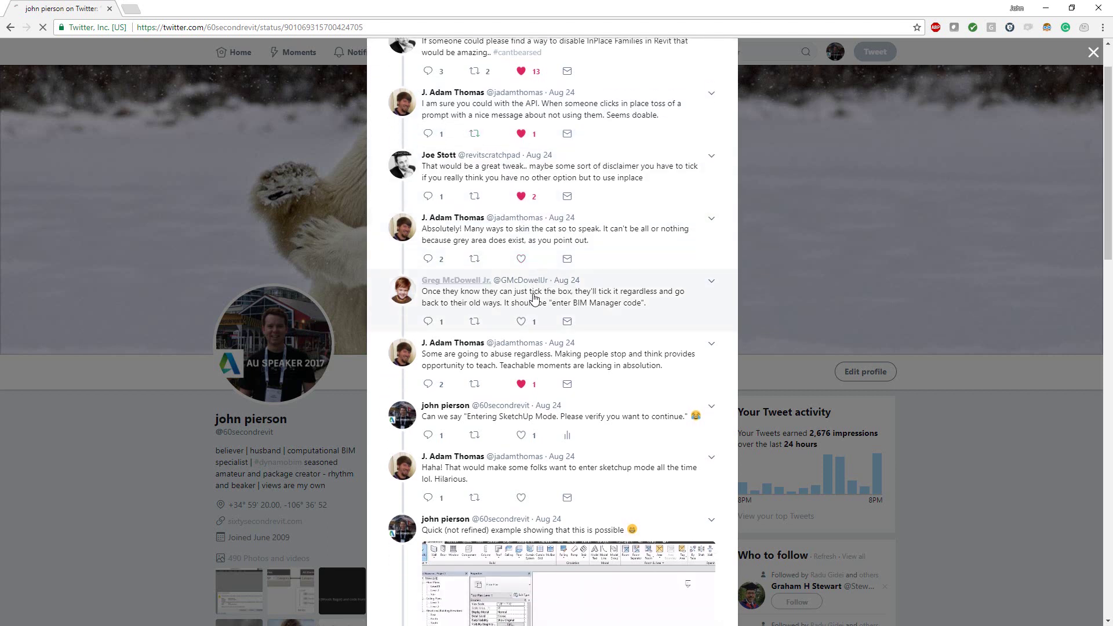
scroll(532, 290, down, 2)
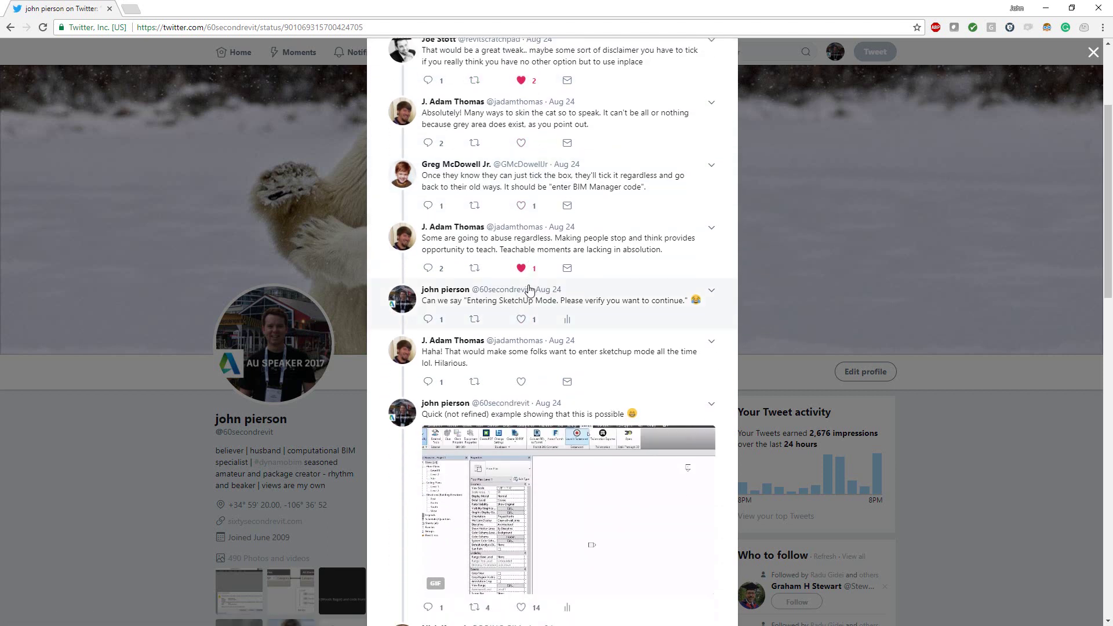
scroll(568, 426, down, 2)
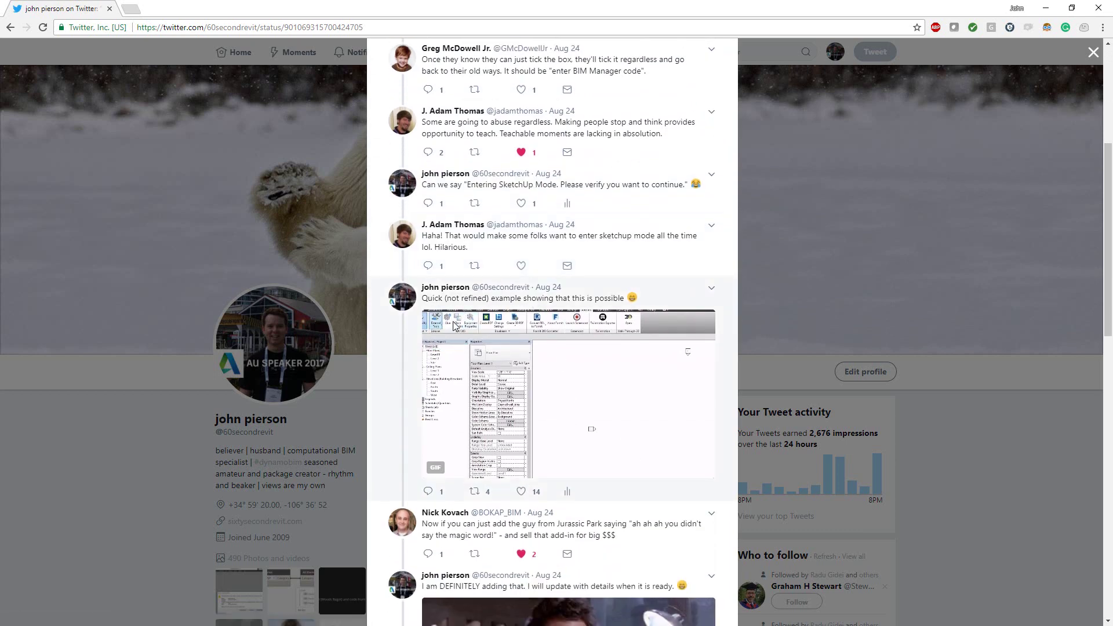
scroll(513, 348, down, 3)
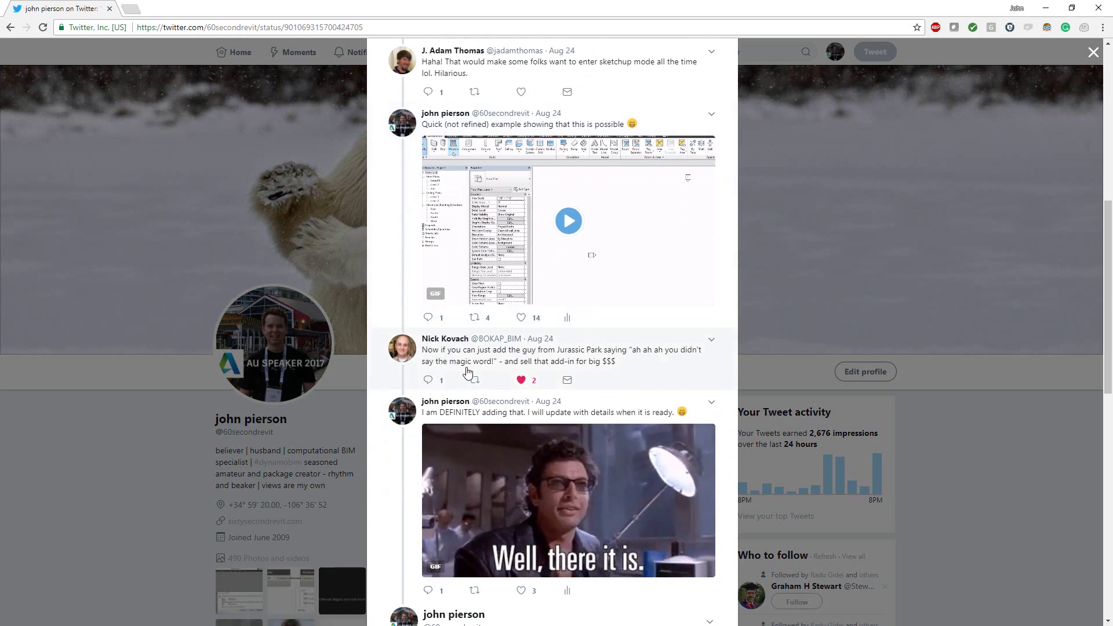
scroll(598, 312, down, 1)
scroll(616, 290, down, 2)
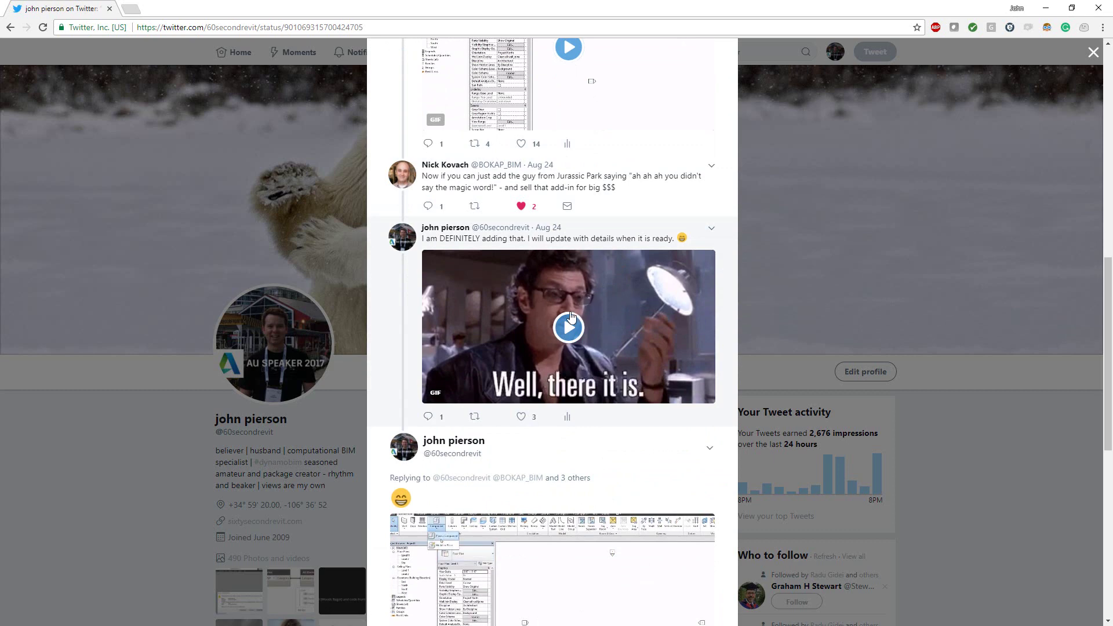
scroll(568, 316, down, 4)
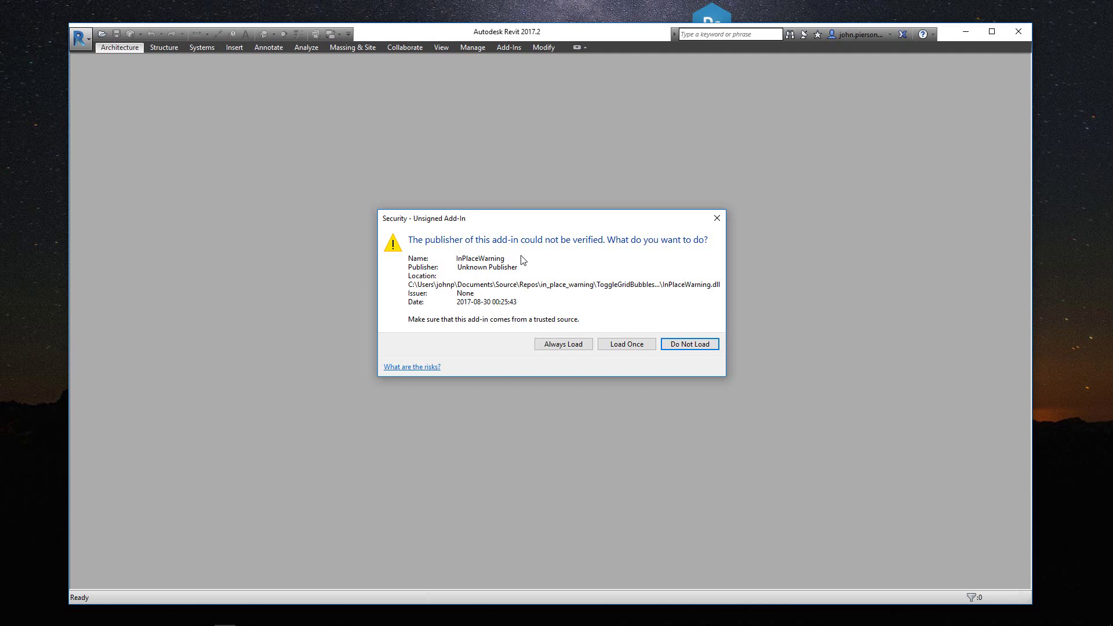
Step: Always load the InPlaceWarning add-in, then nudge the new project's Level 1 plan slightly left
click(562, 348)
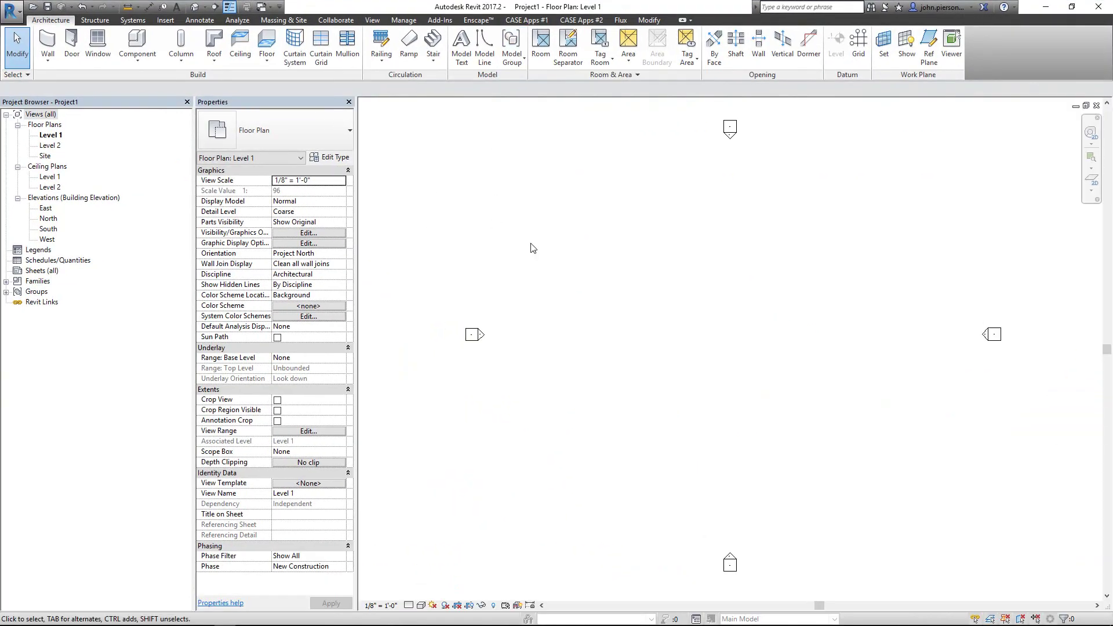
middle_drag(699, 307, 676, 312)
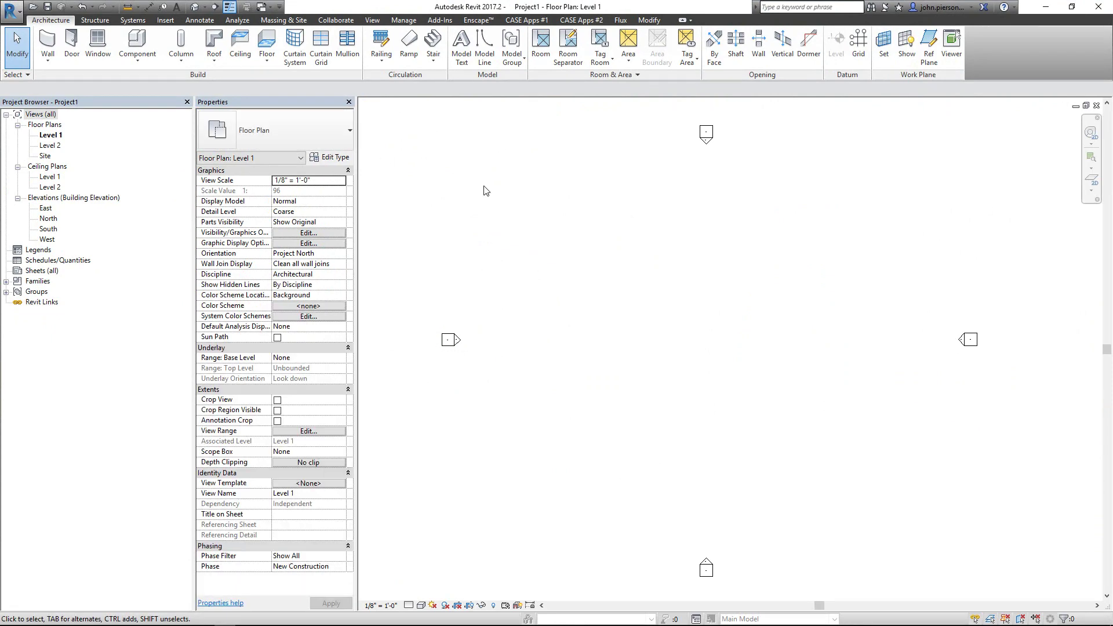
Step: Attempt Model In-Place with the wrong magic word 'sfgsdfgf' and dismiss the refusal
click(148, 70)
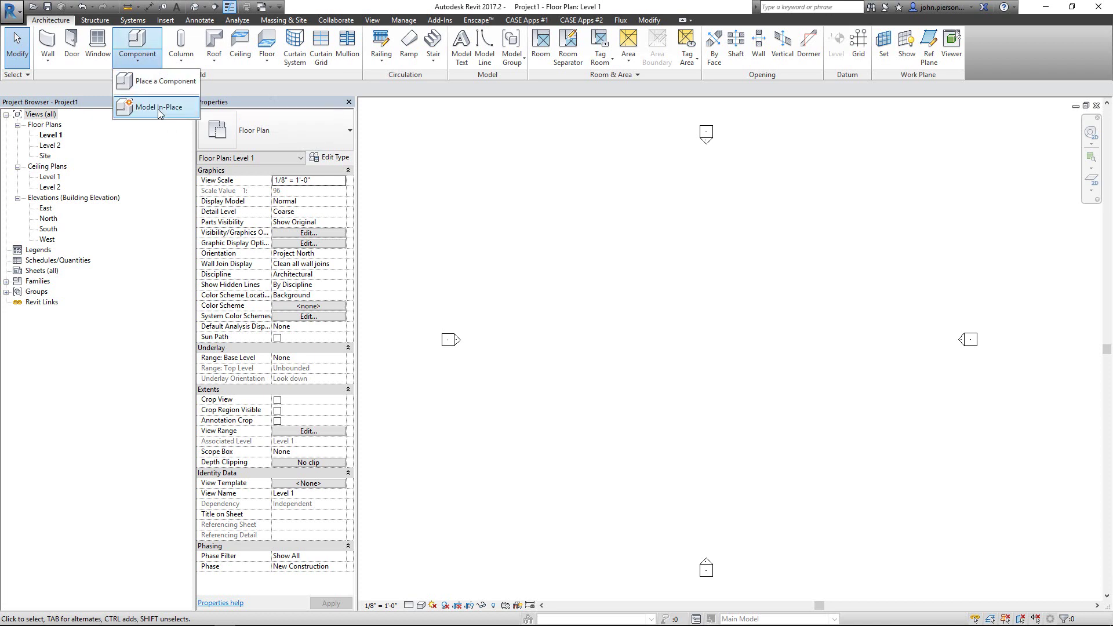
click(152, 116)
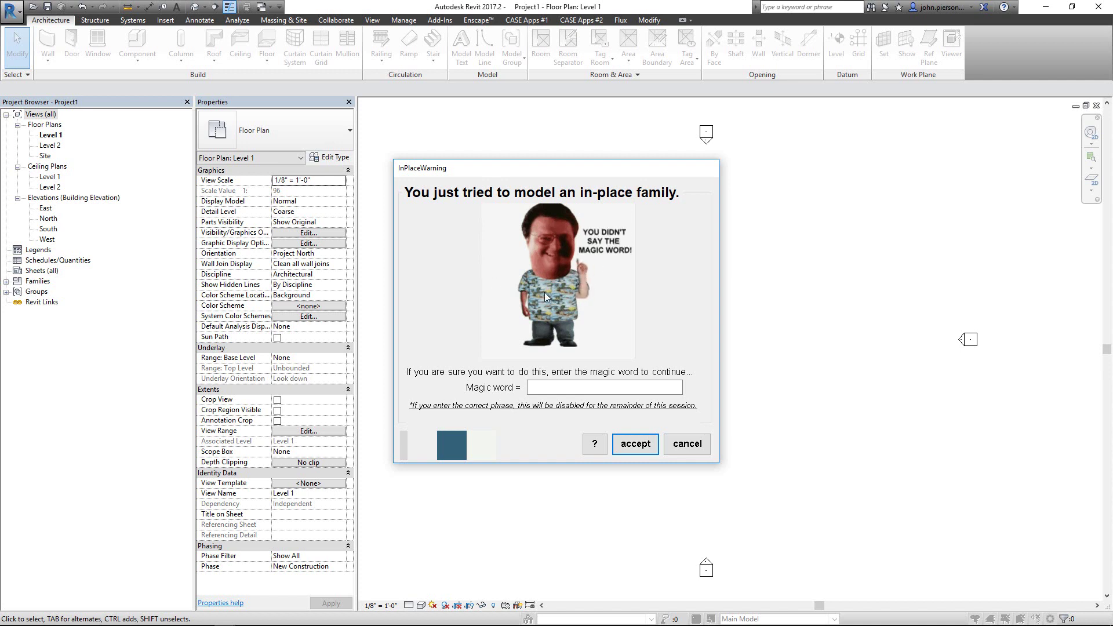
click(546, 389)
text(sfgsdfgf)
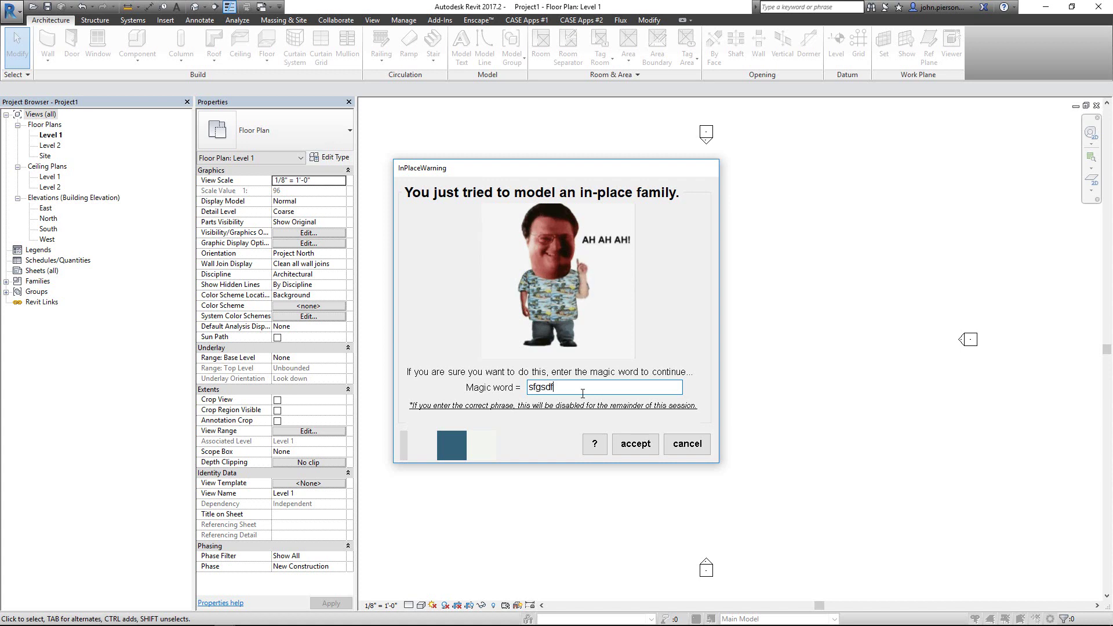
click(632, 444)
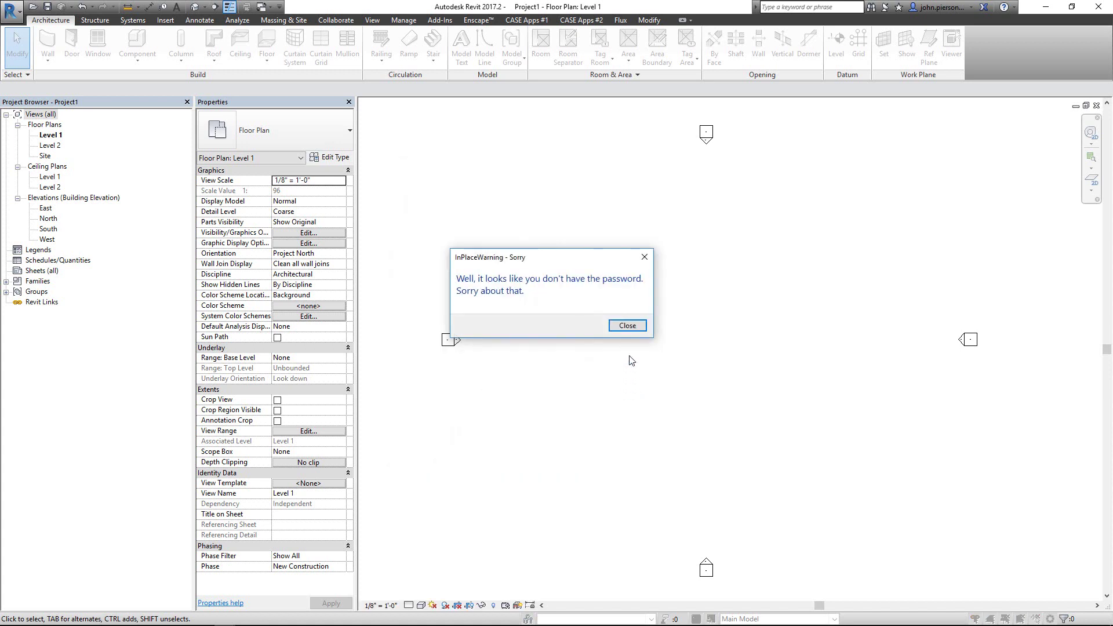
click(627, 326)
click(133, 58)
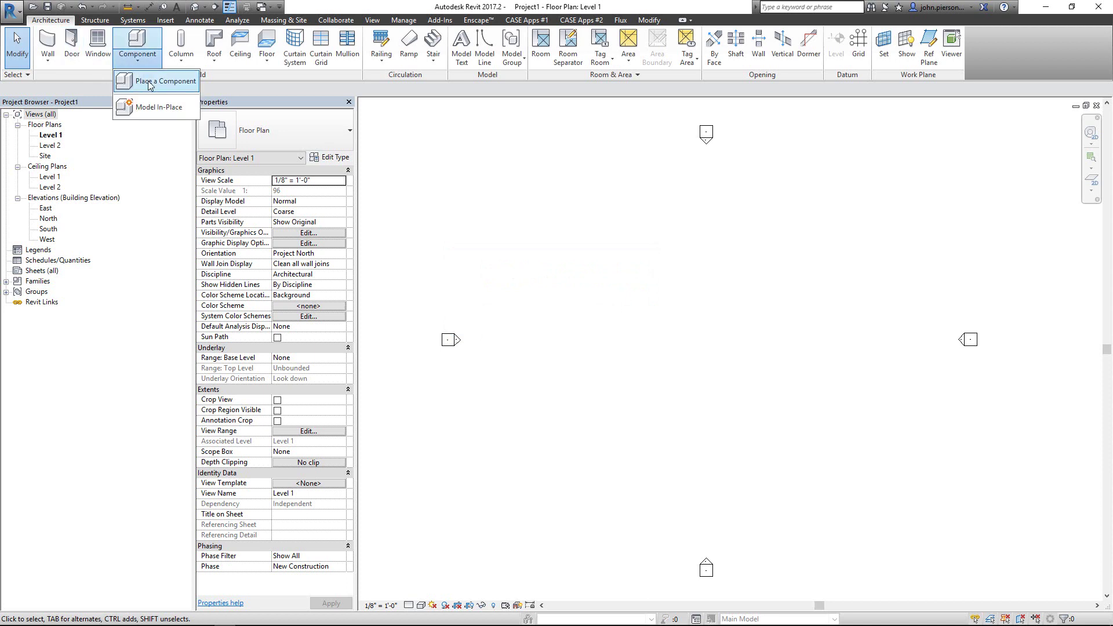
Step: Restart Model In-Place, select the phrase 'enter sketchup mode' in pass.txt, then close Notepad
click(152, 107)
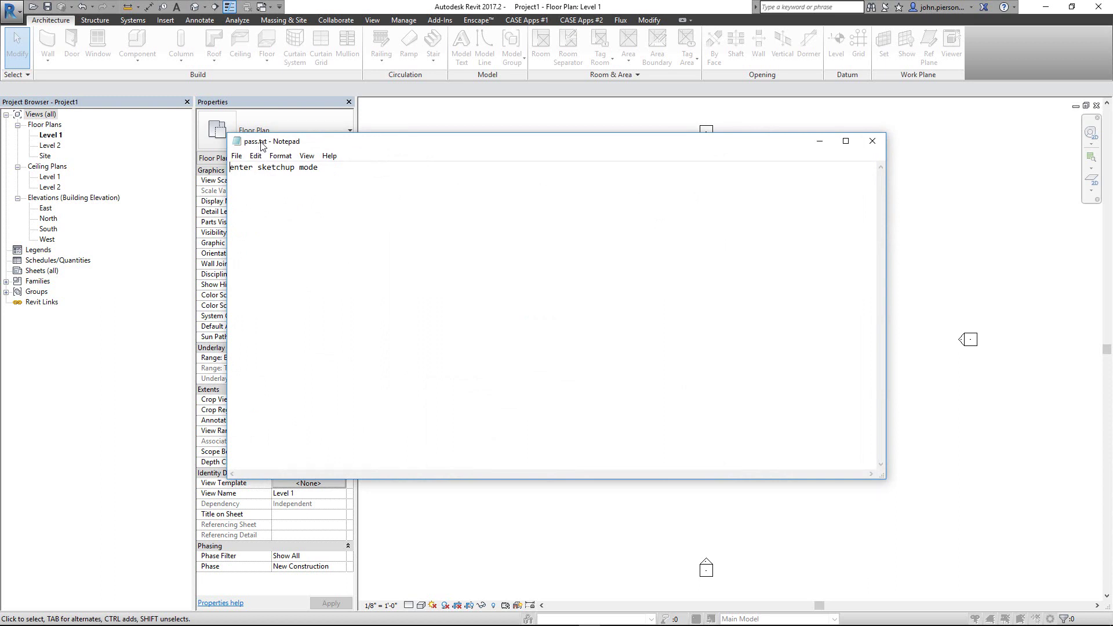
click(335, 192)
key(ctrl+a)
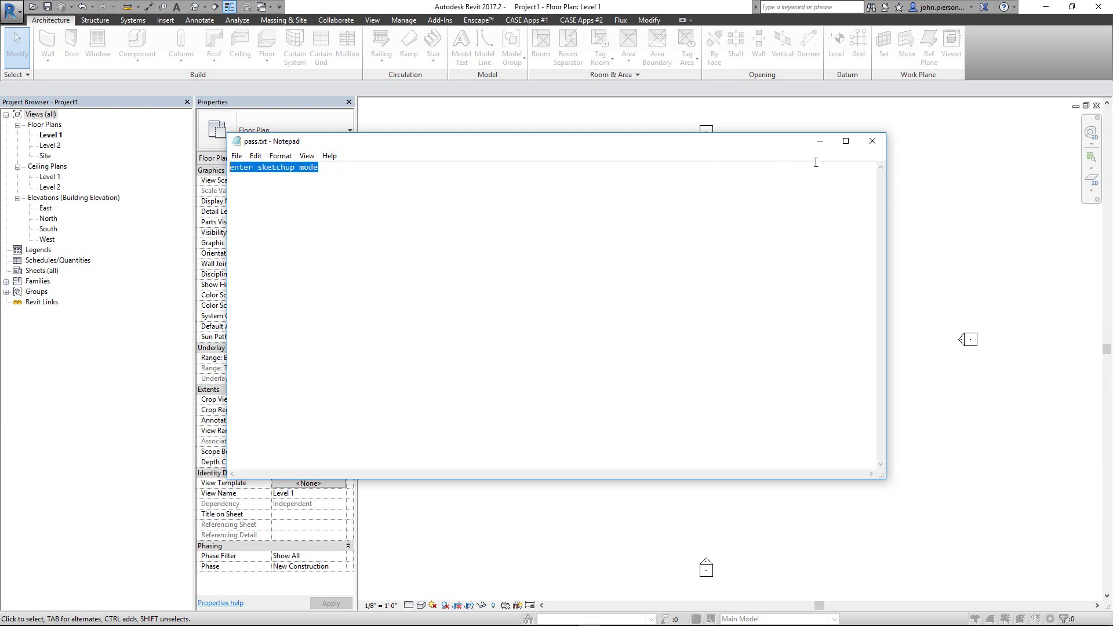
click(872, 141)
Step: Submit the magic word 'enter sketchup mode', then cancel the Family Category and Parameters dialog
click(564, 387)
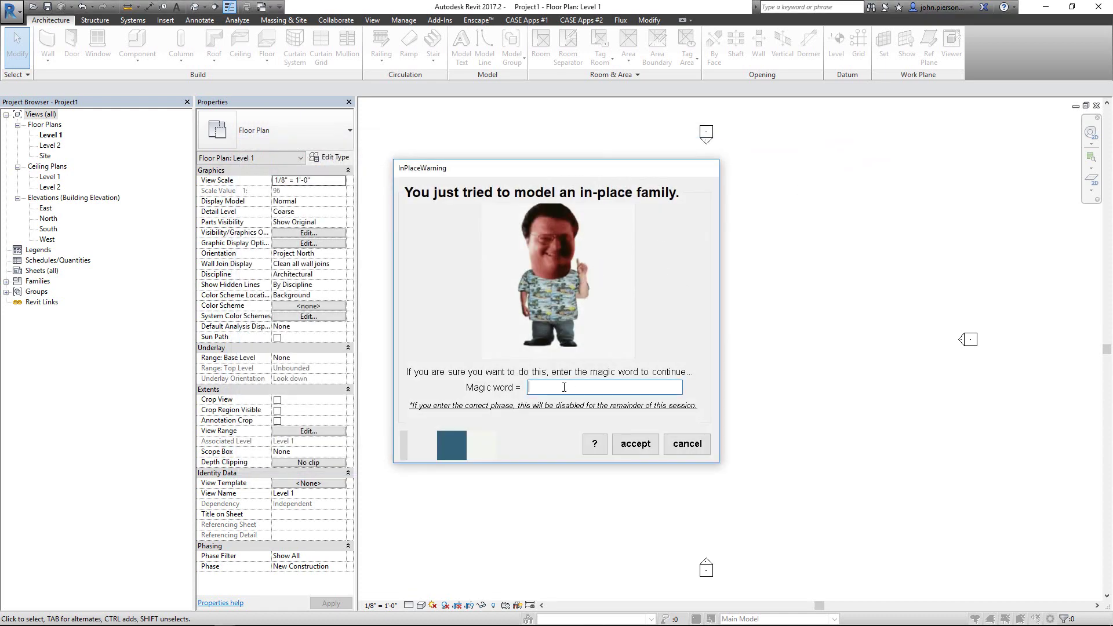
text(enter )
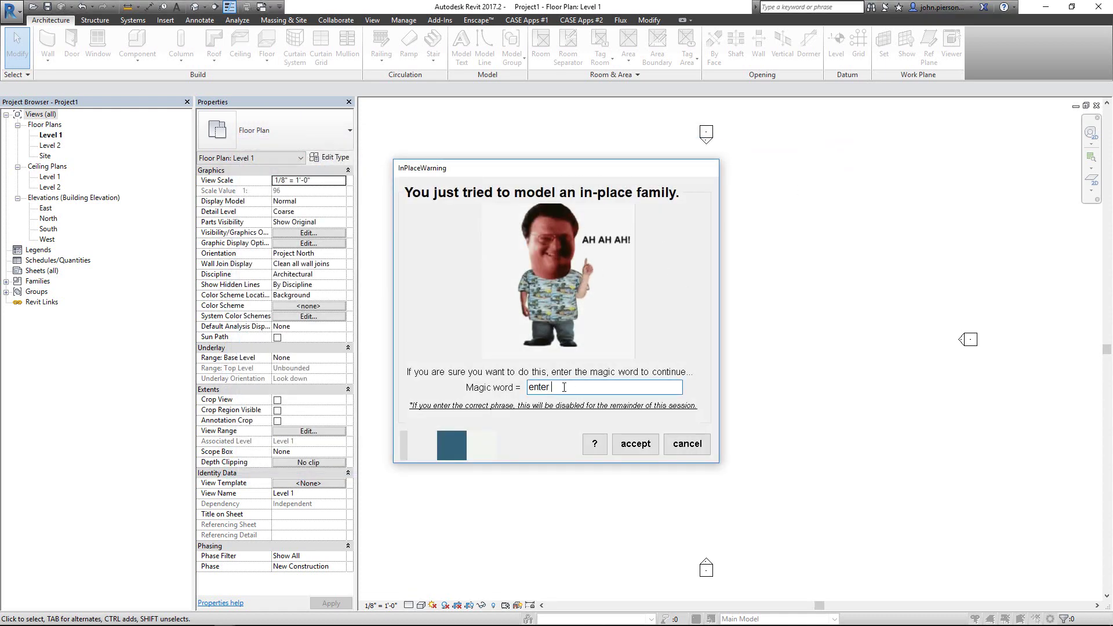
text(sketchup mode)
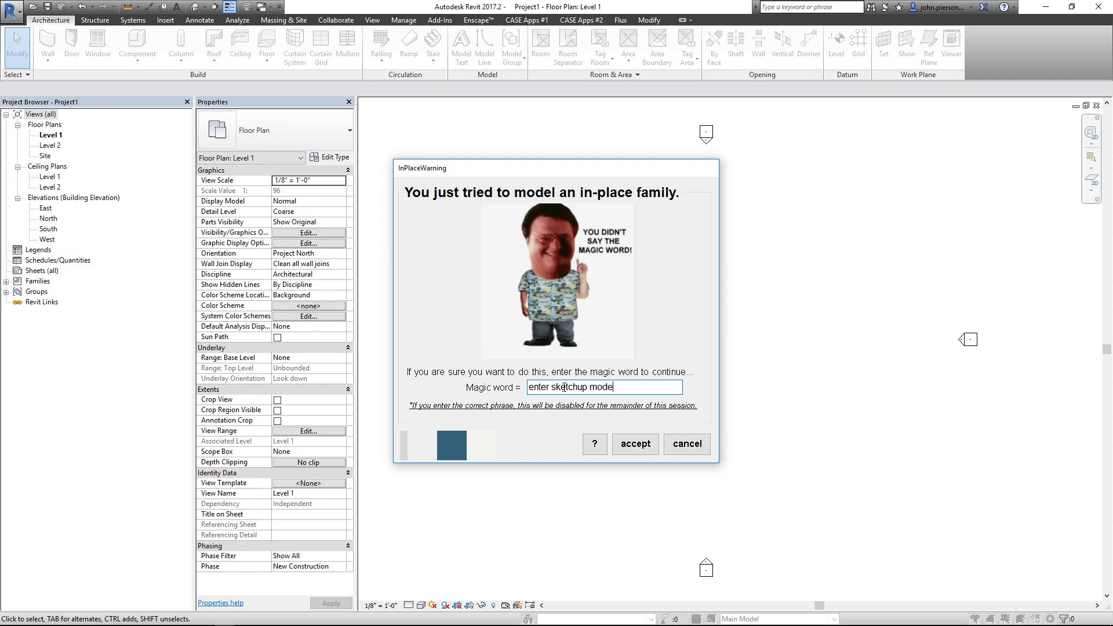
click(626, 446)
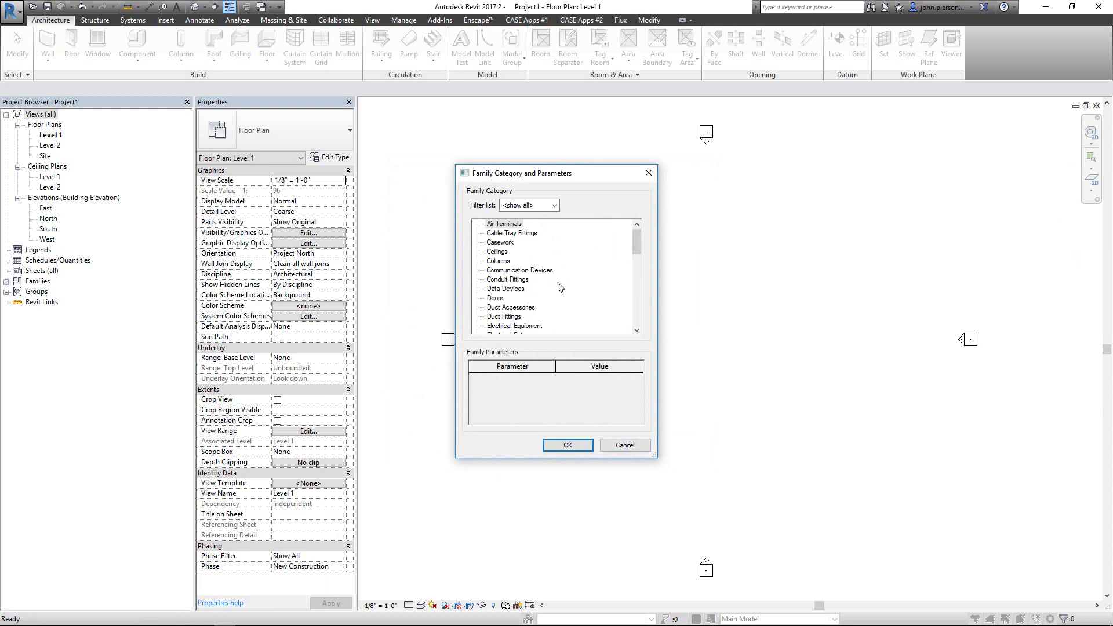
click(625, 446)
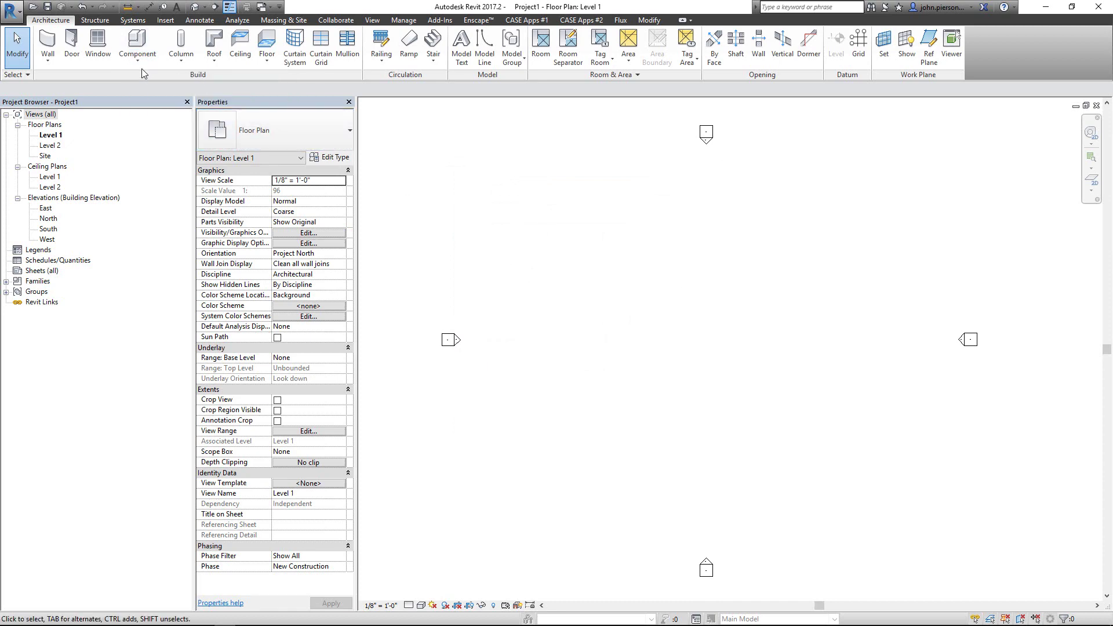
click(140, 65)
click(152, 107)
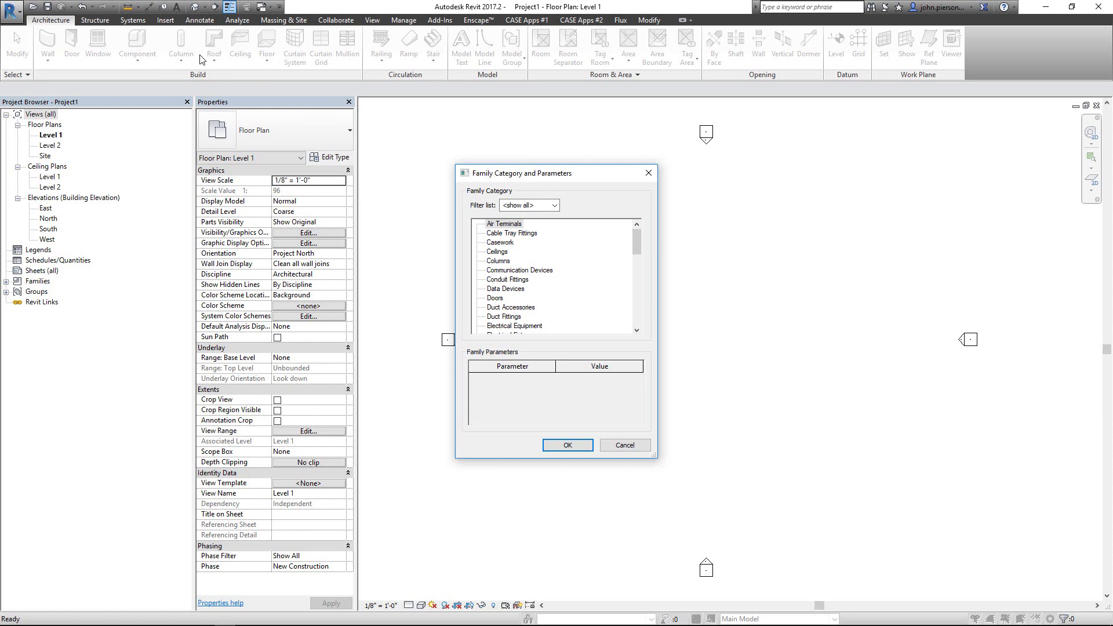
click(632, 444)
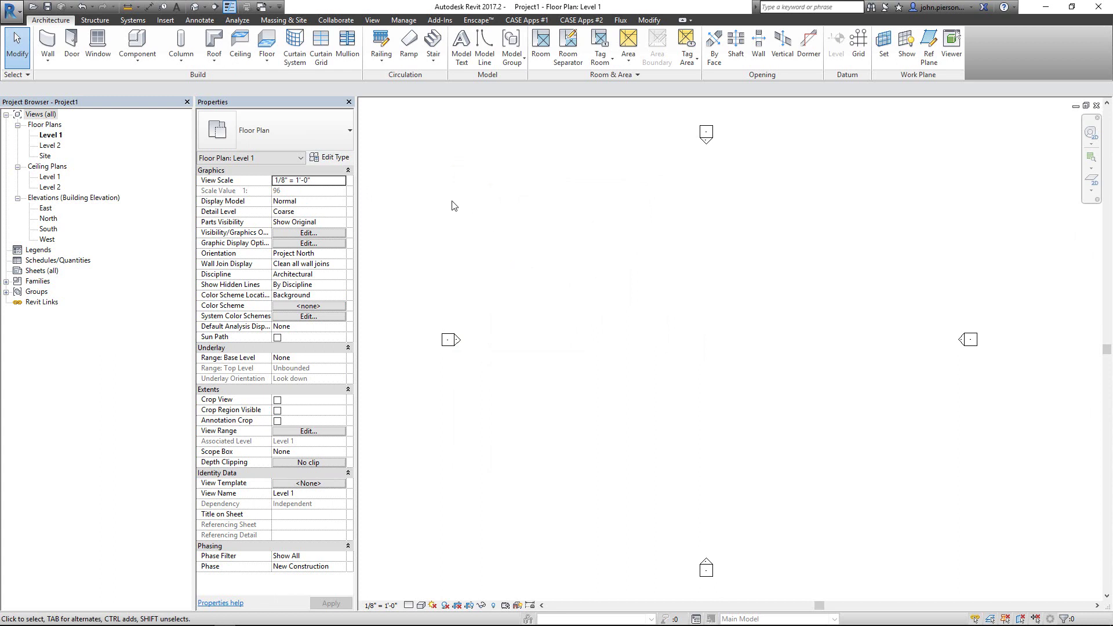
click(152, 61)
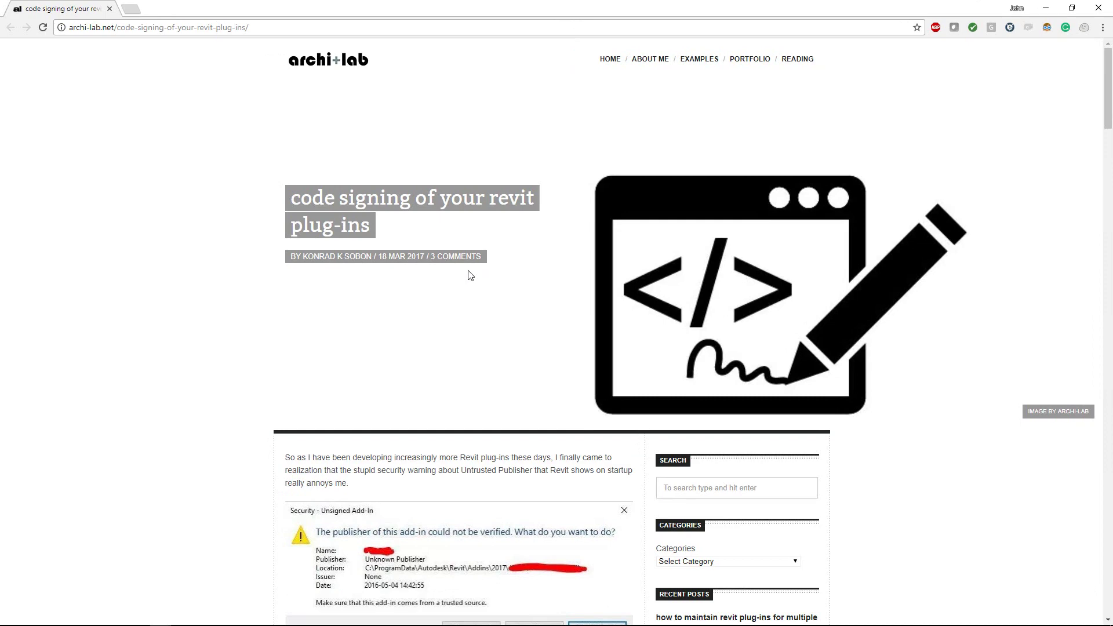
Step: Scroll past the unsigned add-in warning in the archi-lab article, then switch to Comodo's signup page
scroll(424, 313, down, 4)
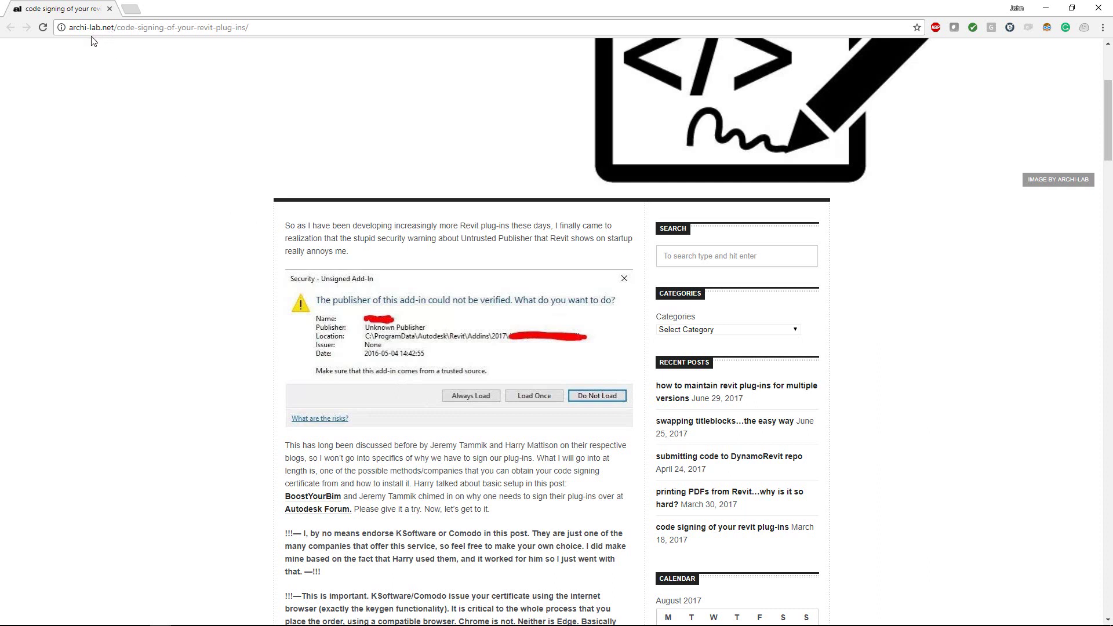
scroll(356, 302, down, 1)
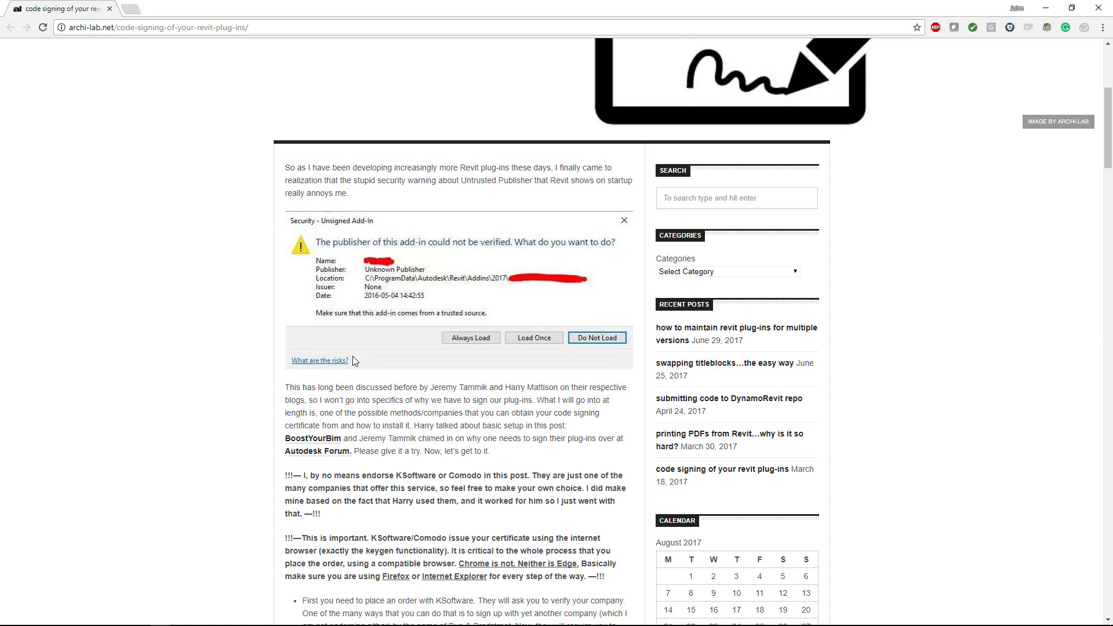
click(109, 9)
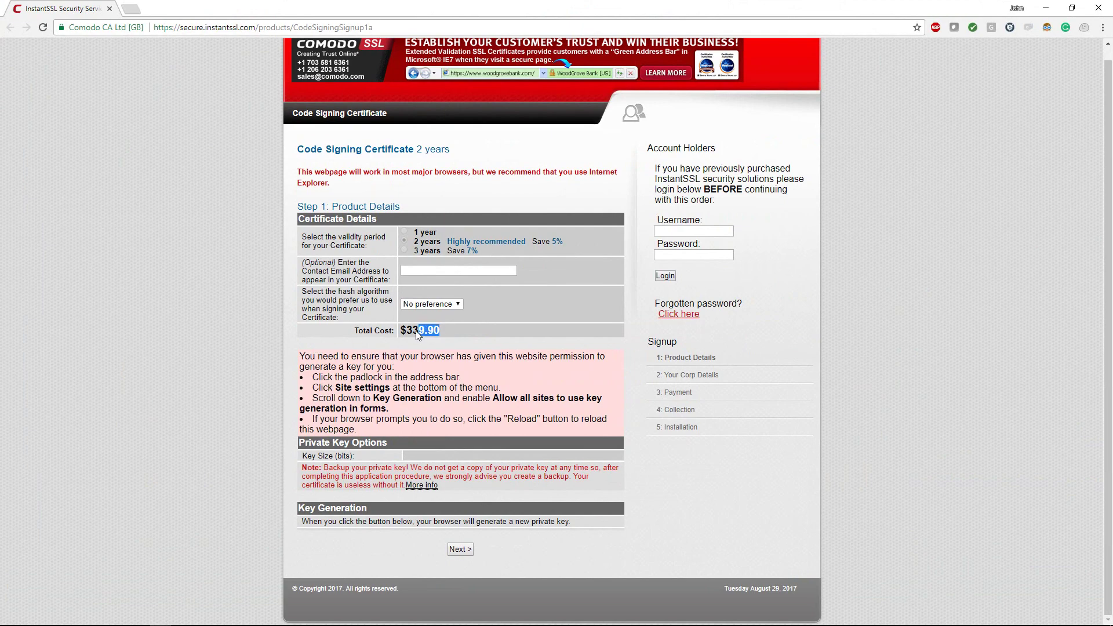
Step: Highlight the $339.90 two-year total cost on the Comodo code signing form
drag(417, 335, 406, 331)
double_click(416, 333)
click(463, 340)
double_click(428, 331)
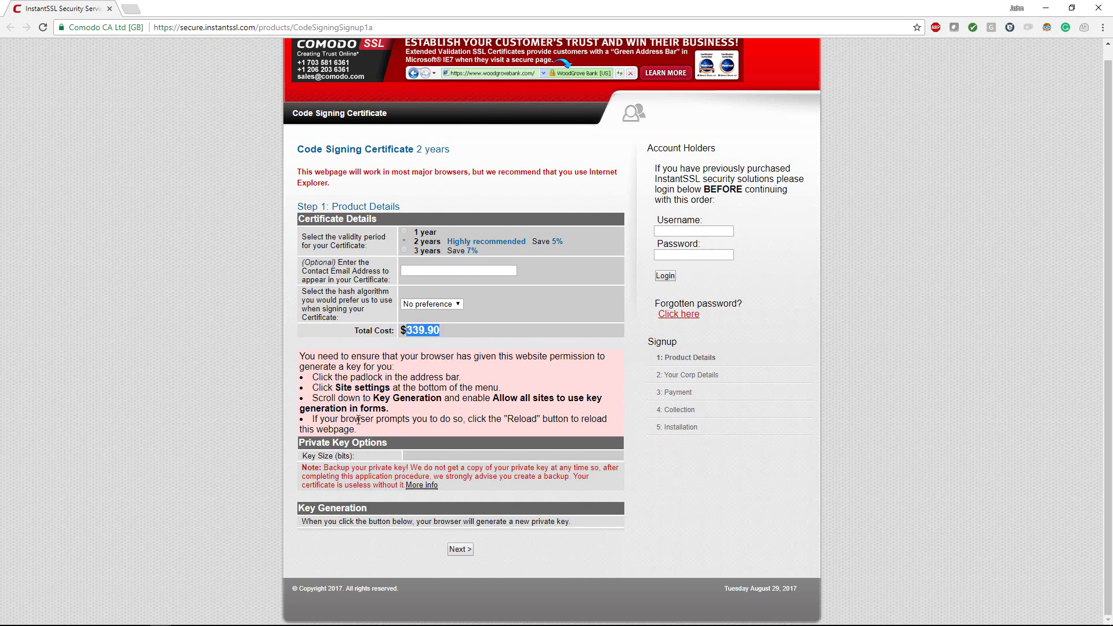